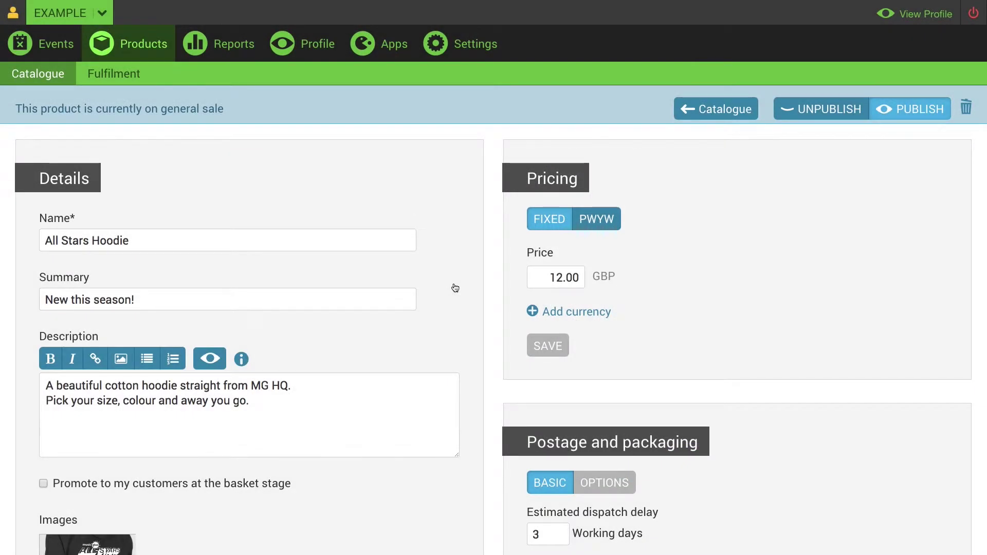
{"action": "scroll", "coordinate": [455, 288], "scroll_direction": "down", "scroll_amount": 5}
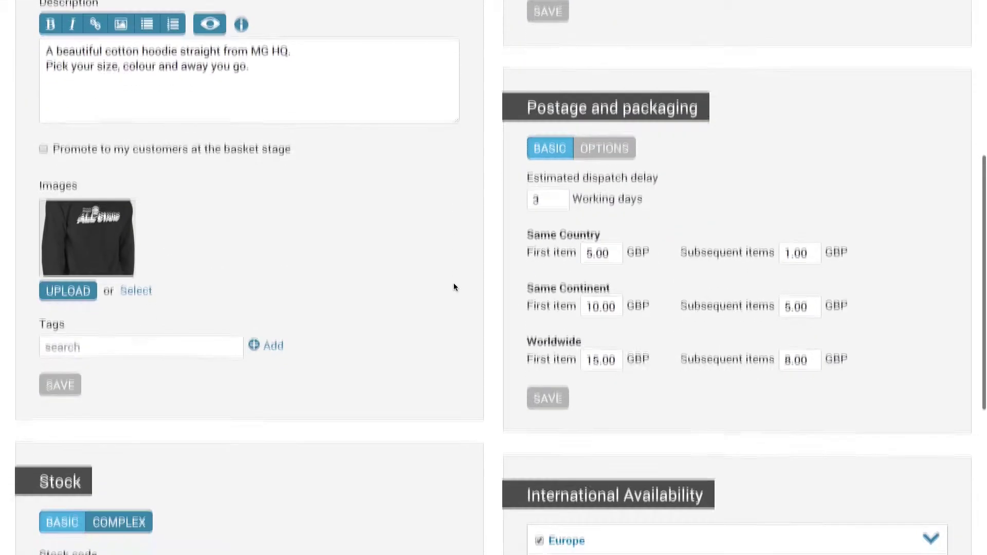
{"action": "scroll", "coordinate": [454, 286], "scroll_direction": "down", "scroll_amount": 4}
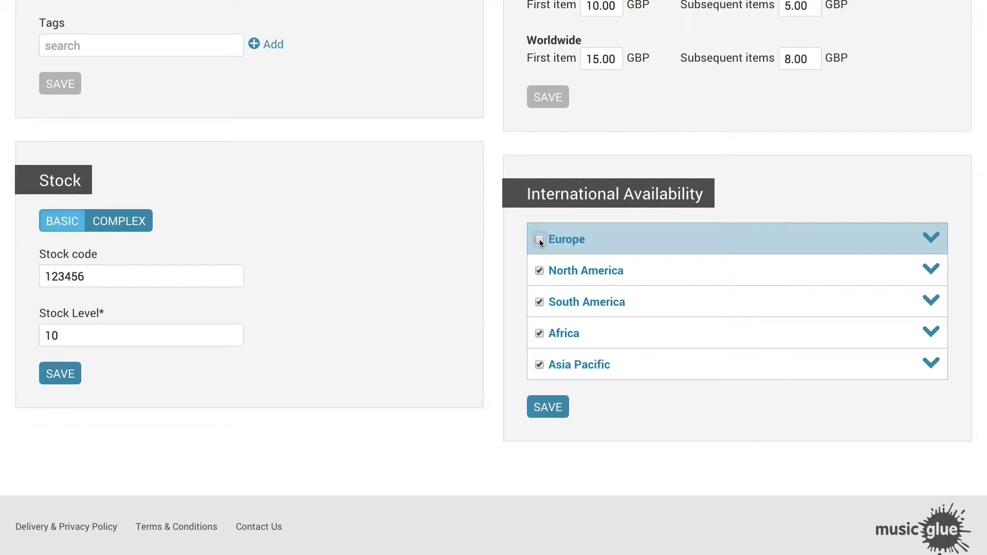
Step: Tick Croatia and Norway under Europe, select then clear all European countries, and collapse Europe
{"action": "left_click", "coordinate": [606, 242]}
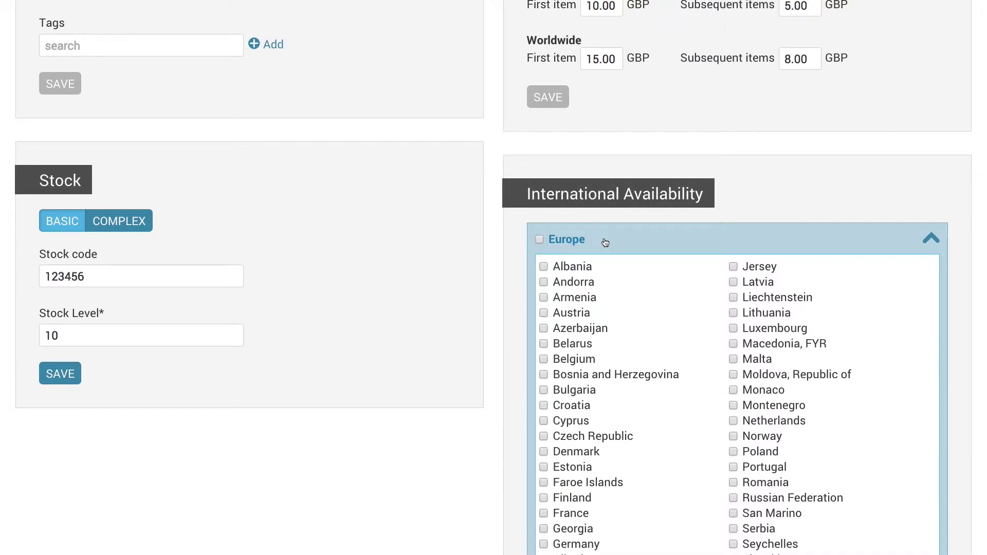
{"action": "scroll", "coordinate": [606, 242], "scroll_direction": "down", "scroll_amount": 2}
{"action": "scroll", "coordinate": [606, 243], "scroll_direction": "down", "scroll_amount": 2}
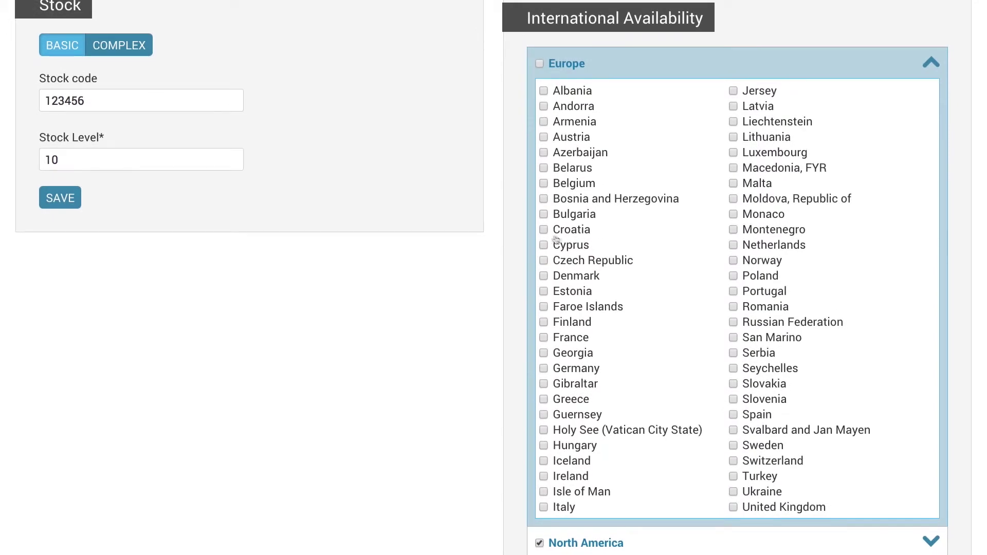
{"action": "left_click", "coordinate": [543, 230]}
{"action": "left_click", "coordinate": [734, 260]}
{"action": "left_click", "coordinate": [540, 65]}
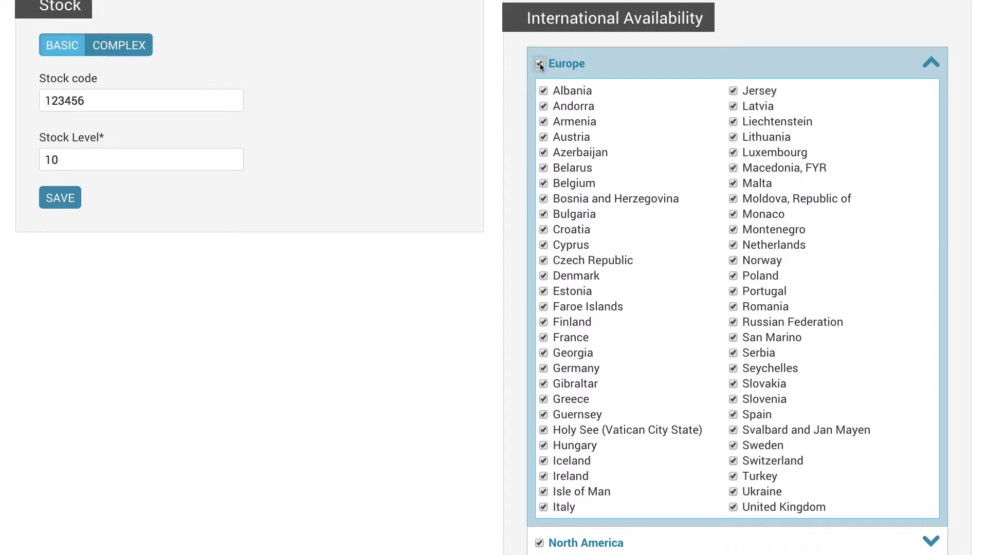
{"action": "left_click", "coordinate": [539, 65]}
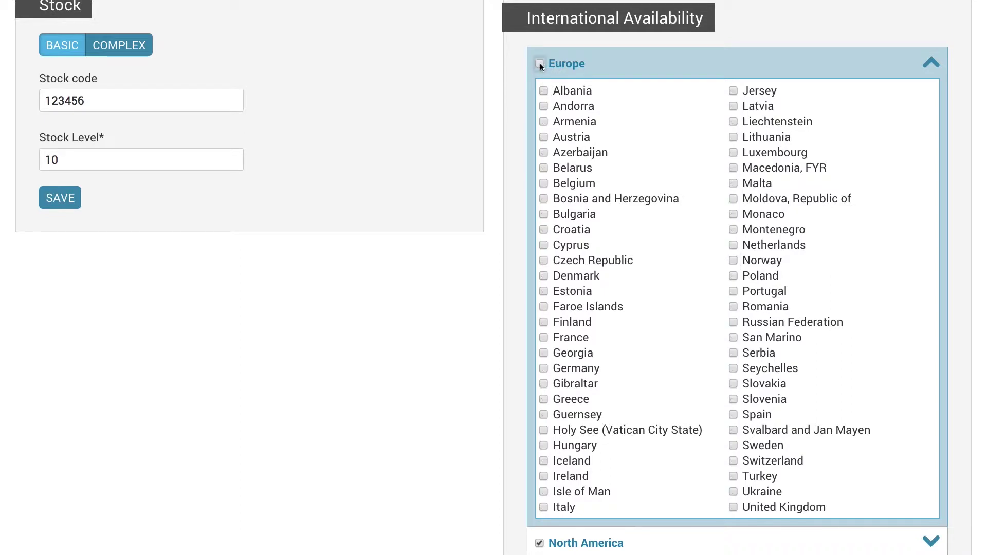
{"action": "left_click", "coordinate": [670, 64]}
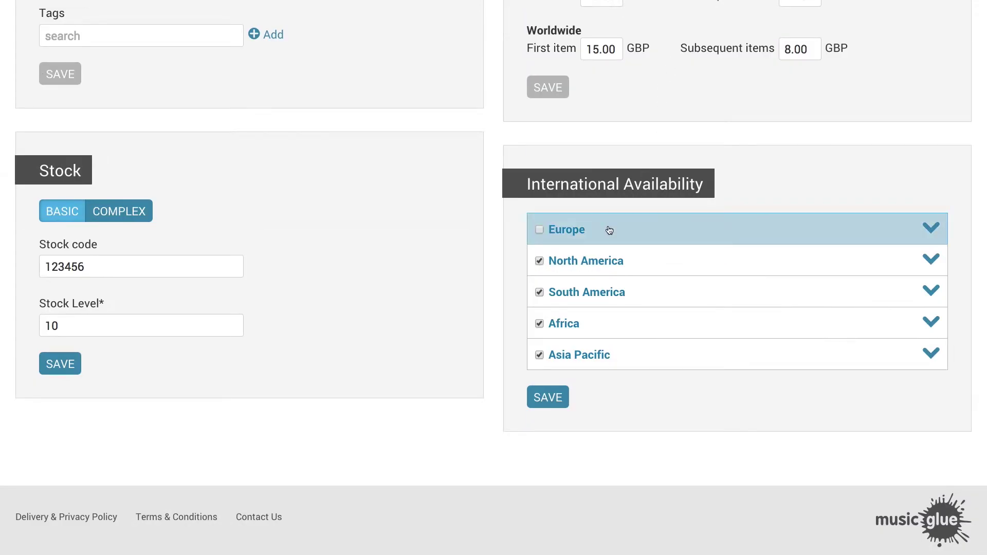
Step: Deselect South America and save the International Availability settings
{"action": "left_click", "coordinate": [540, 293]}
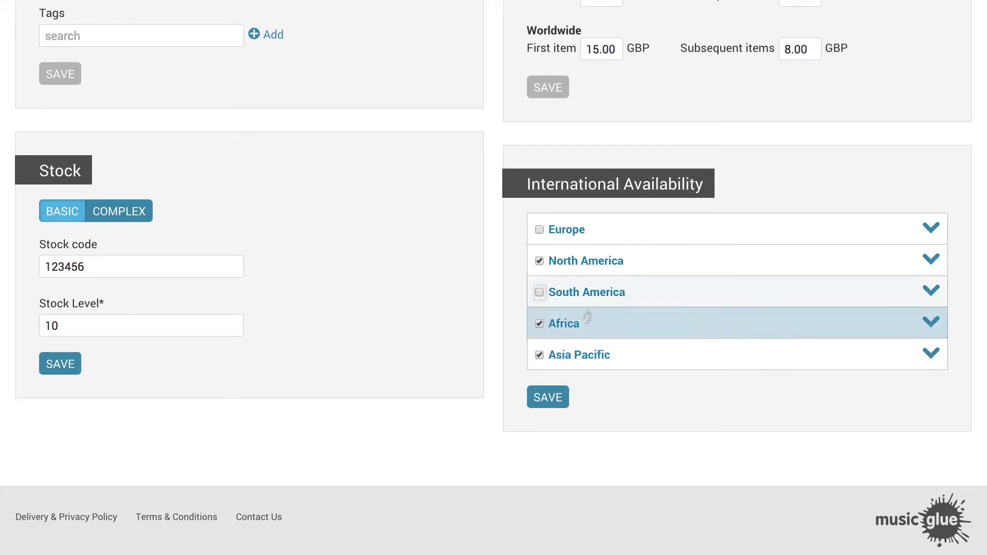
{"action": "left_click", "coordinate": [558, 397]}
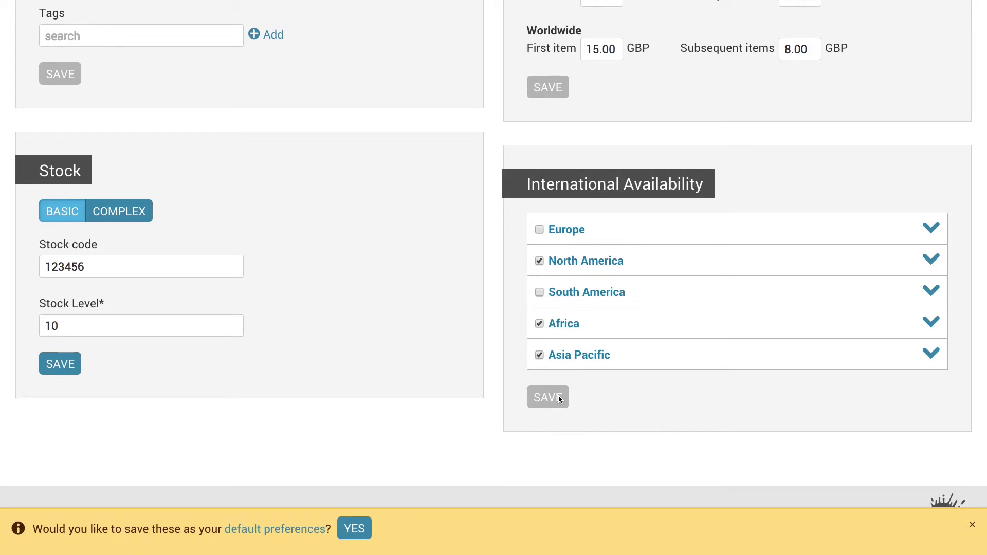
Step: Accept the prompt to keep this availability as the default preferences
{"action": "left_click", "coordinate": [356, 530]}
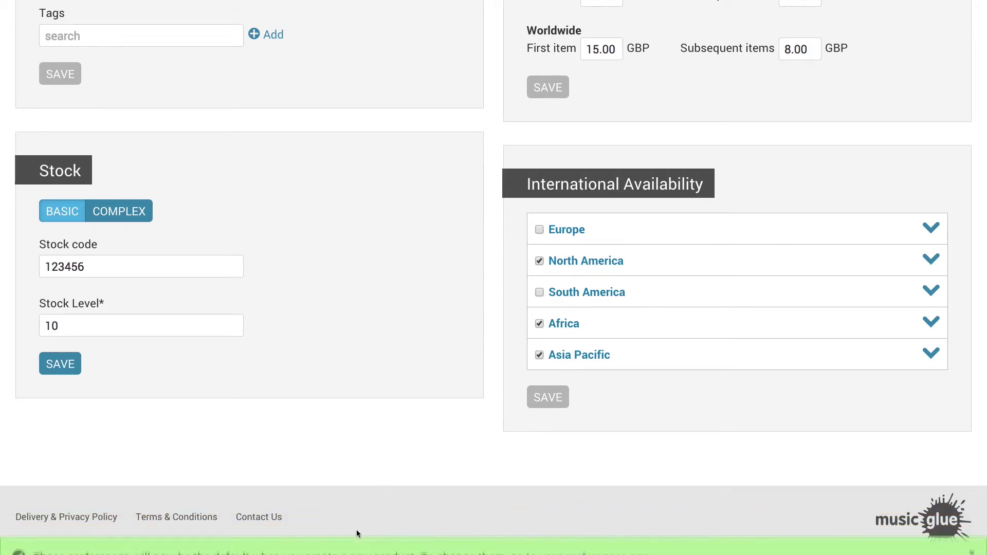